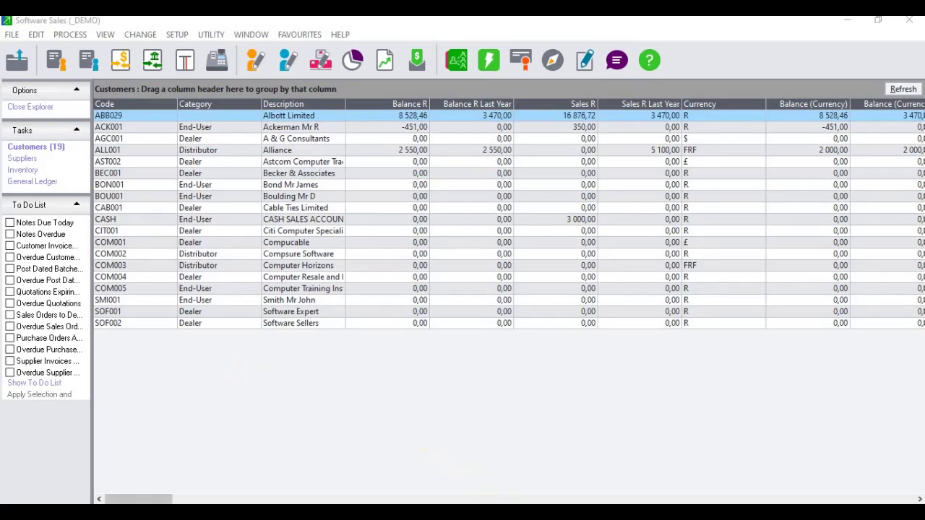
Switch to the PowerPoint tutorial question on the insolvent customer and compare it with the customer list in the accounting program
click(506, 516)
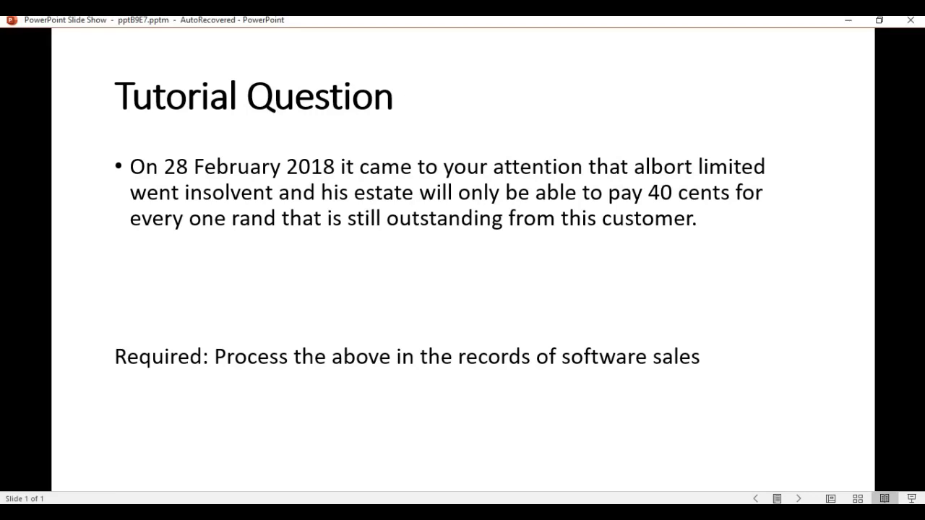
key(alt+Tab)
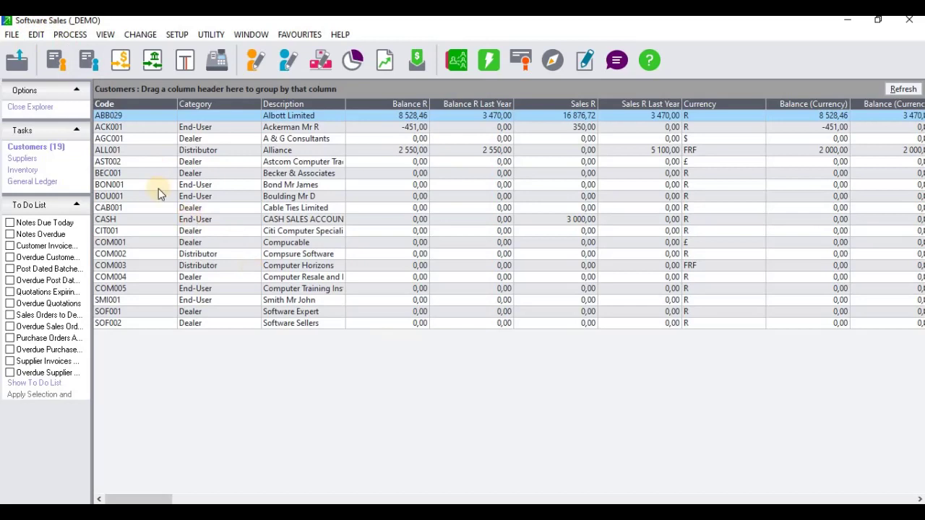
click(32, 146)
key(alt+Tab)
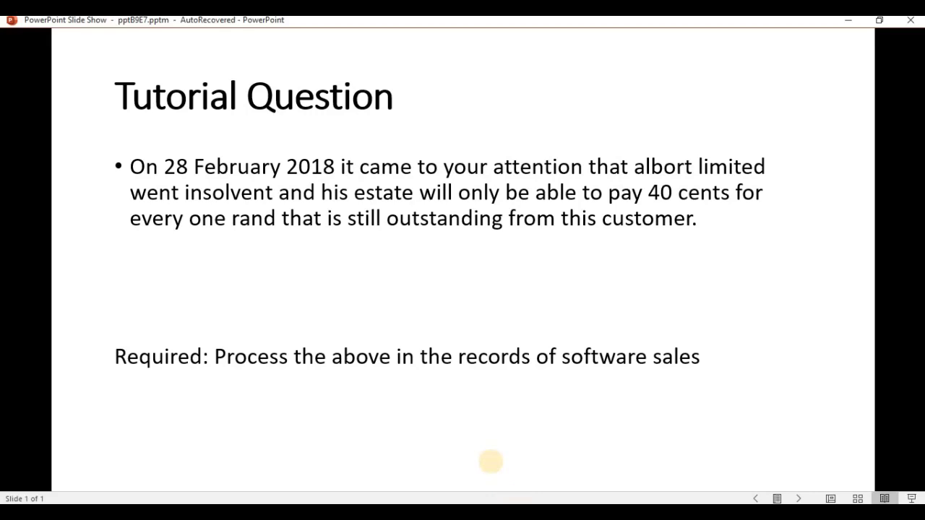
key(alt+Tab)
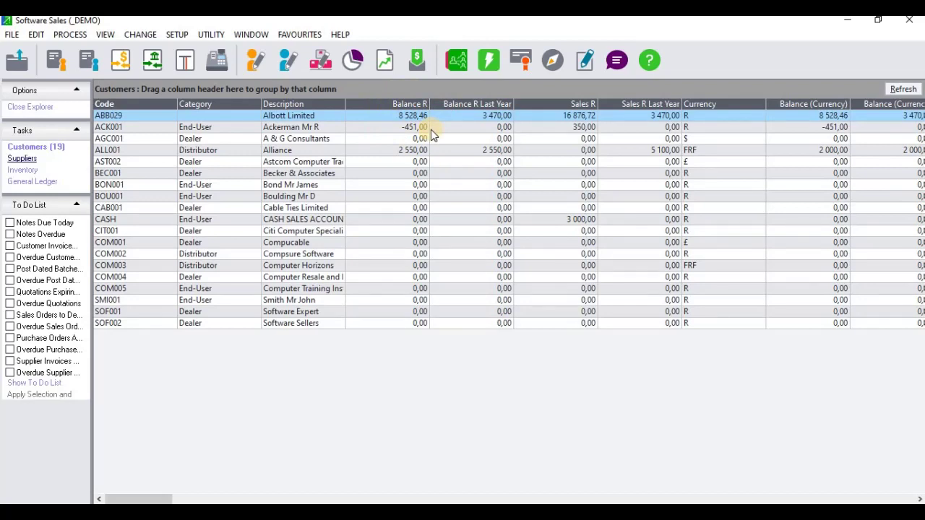
Open the calculator and place it so that the customers' Balance R column stays visible
click(219, 34)
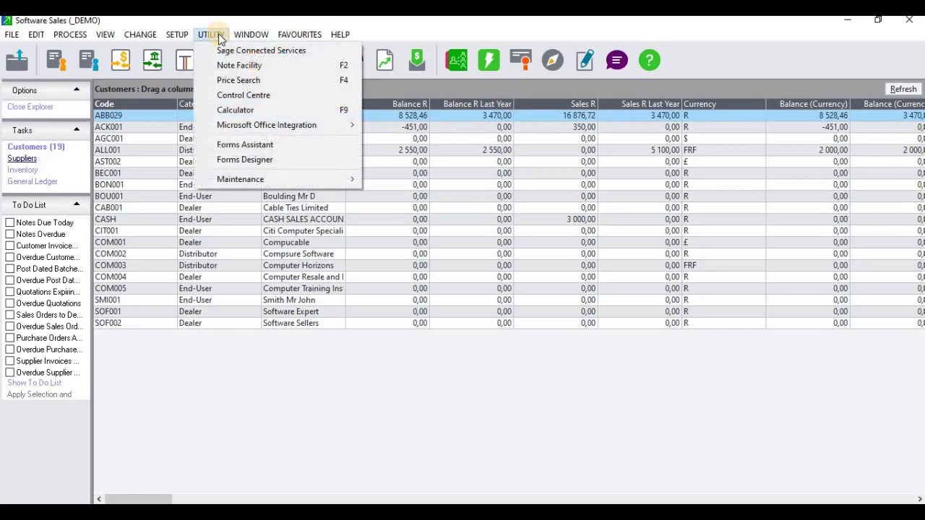
click(245, 107)
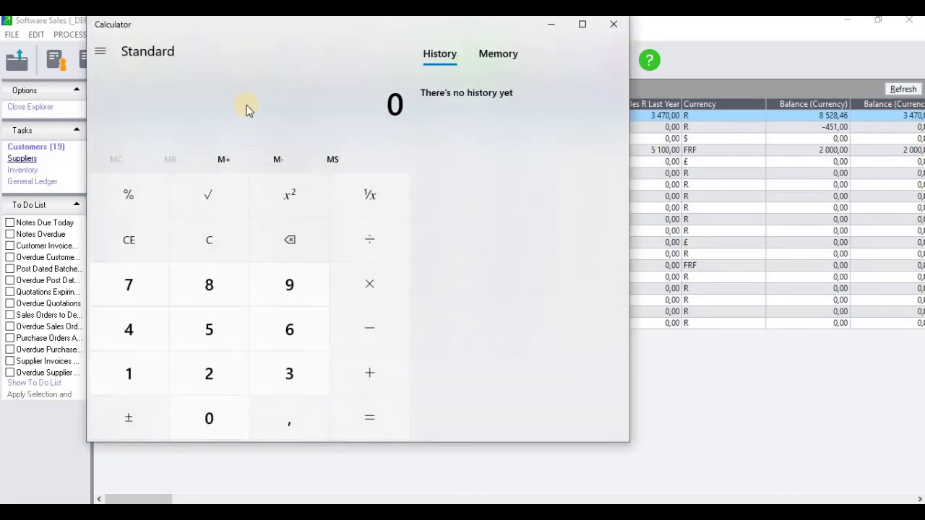
drag(316, 33, 712, 42)
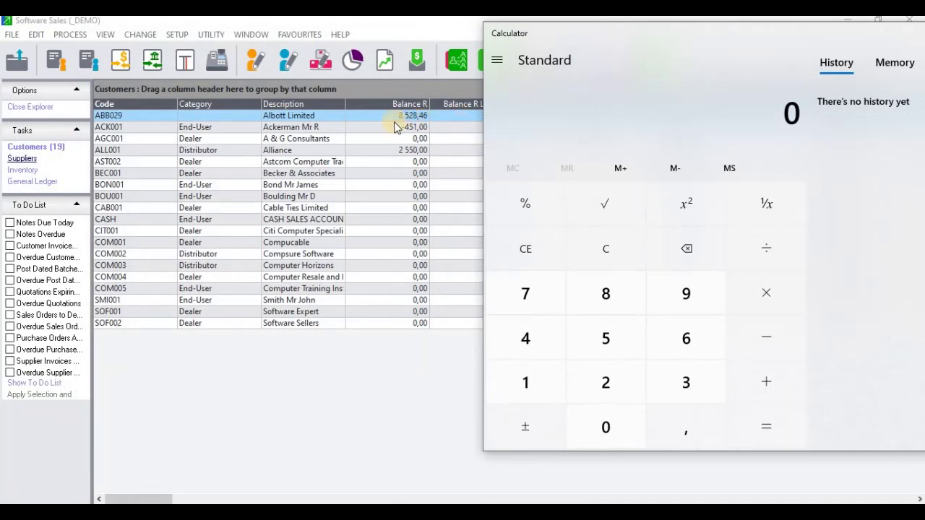
Enter Albott Limited's outstanding balance of 8 528,46 in the calculator, correcting any wrong decimals
click(603, 310)
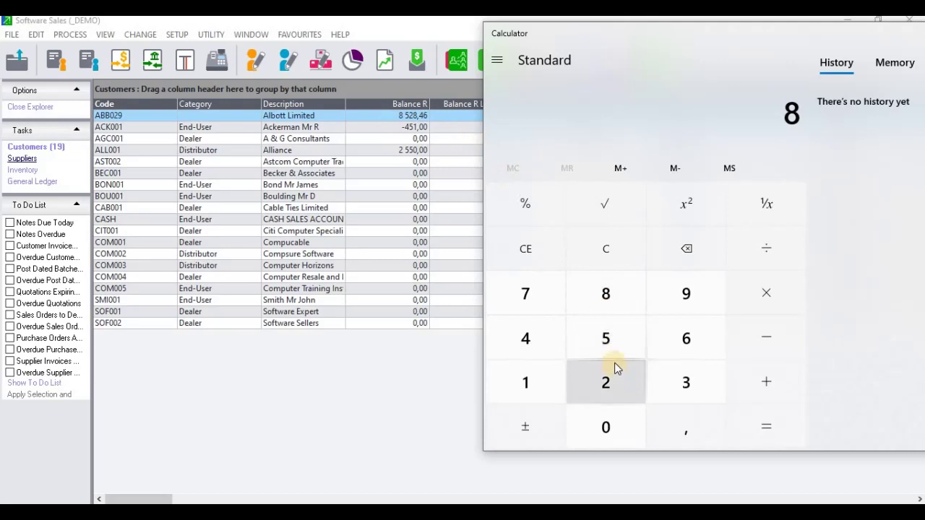
click(612, 345)
click(613, 372)
click(620, 279)
click(682, 434)
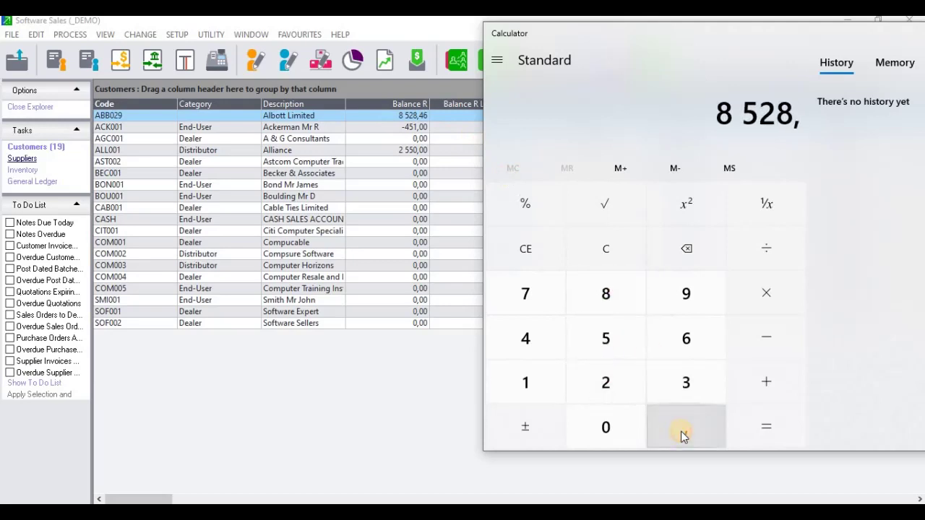
click(665, 338)
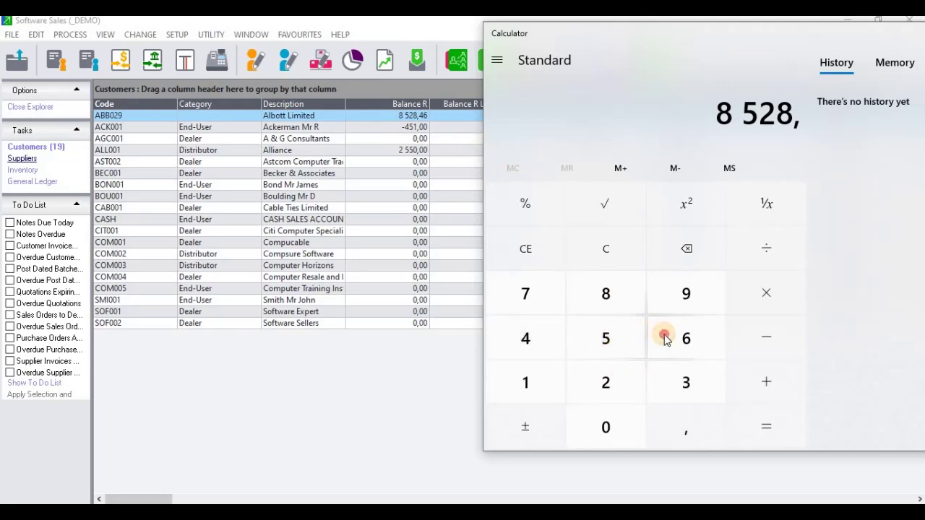
click(706, 307)
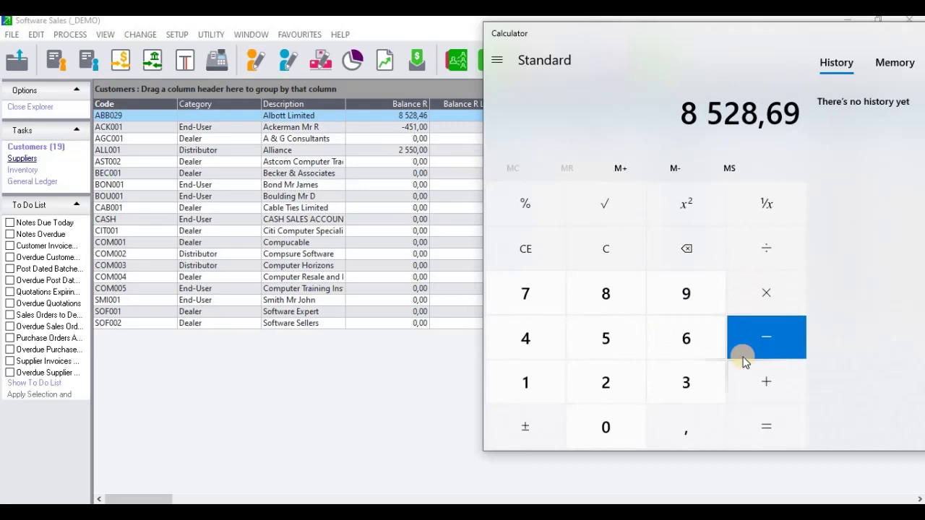
click(660, 249)
click(660, 249)
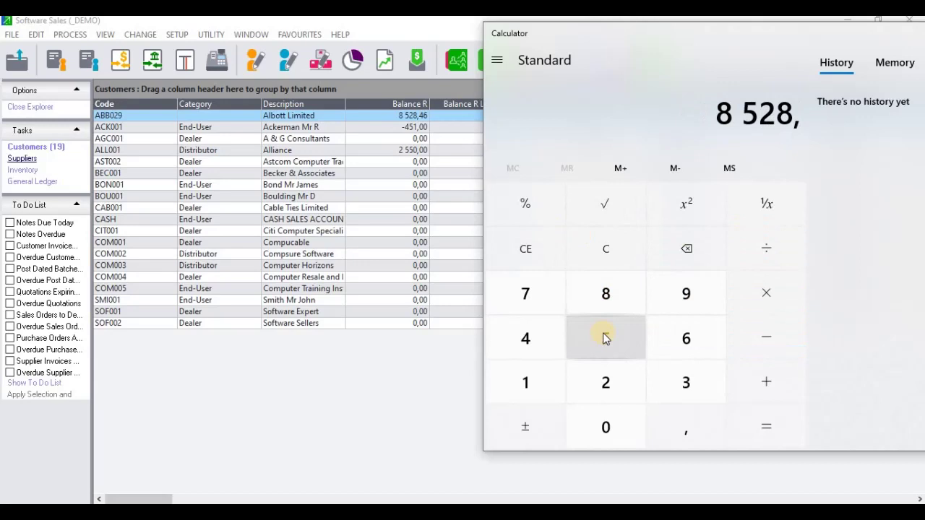
click(542, 343)
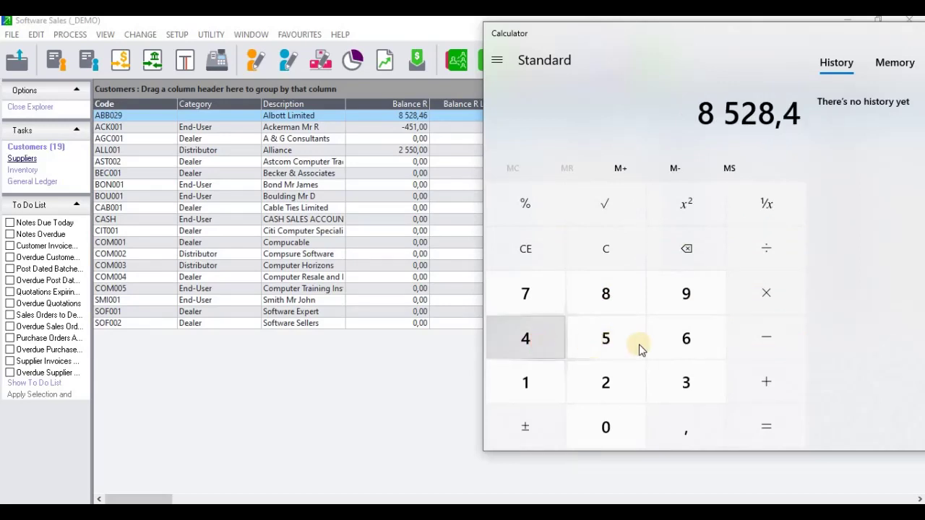
click(668, 353)
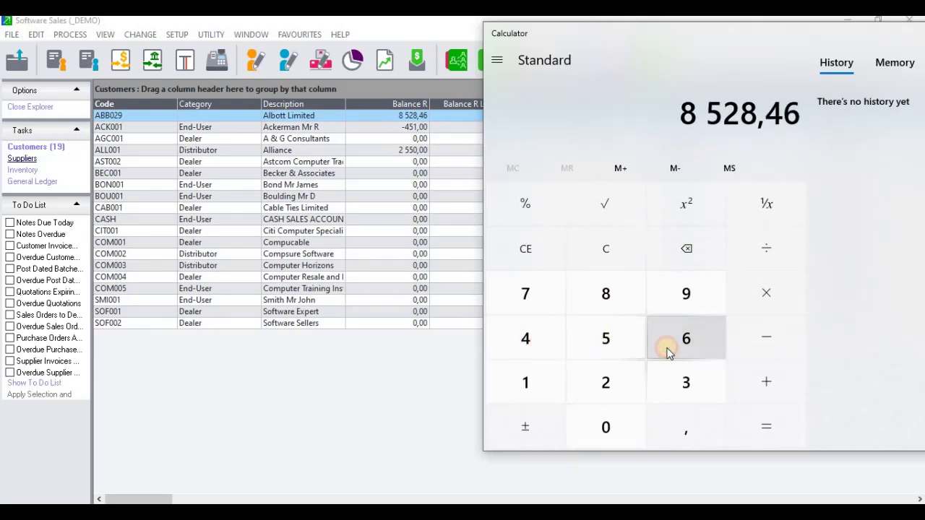
Multiply the entered balance by 40% to calculate the amount the insolvent estate can pay
click(764, 291)
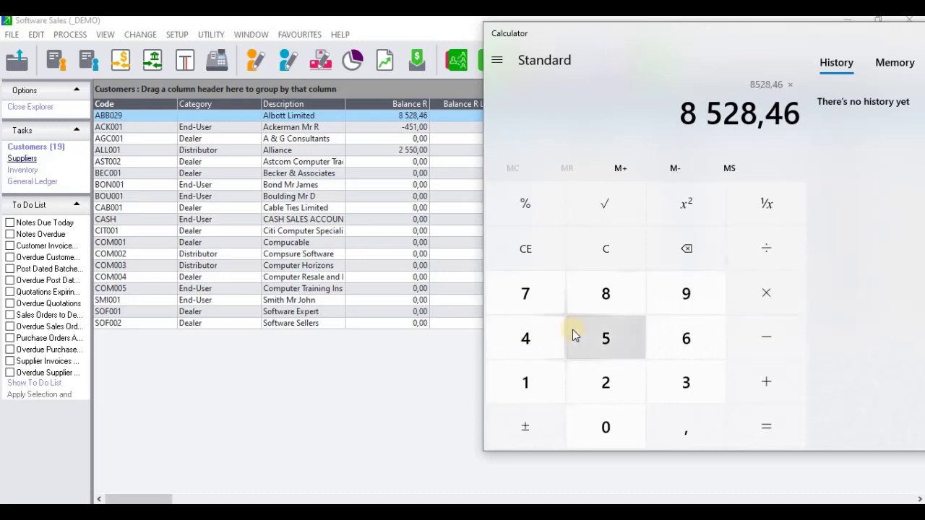
click(532, 339)
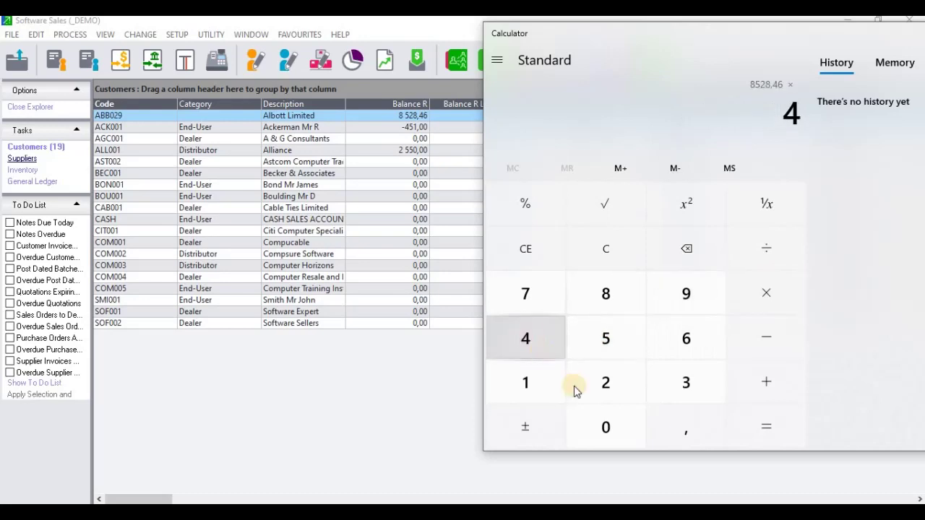
click(597, 421)
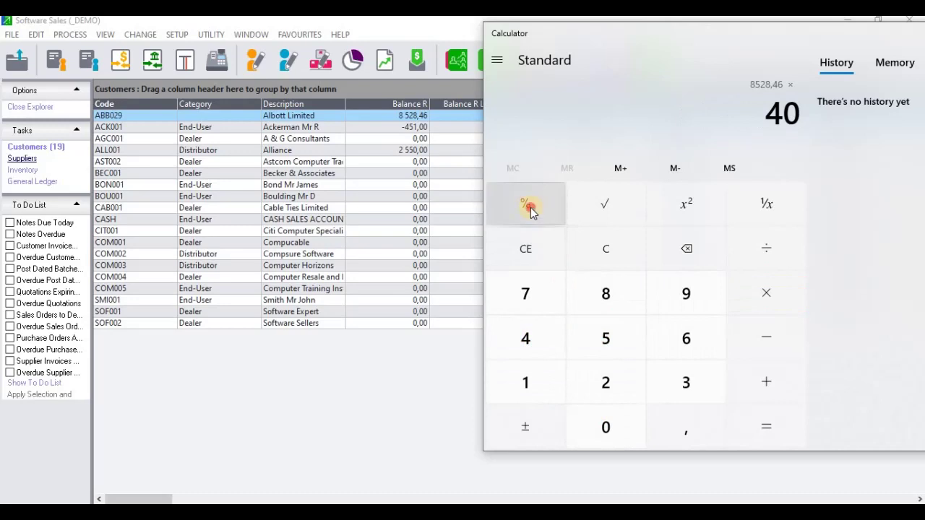
click(527, 207)
click(759, 428)
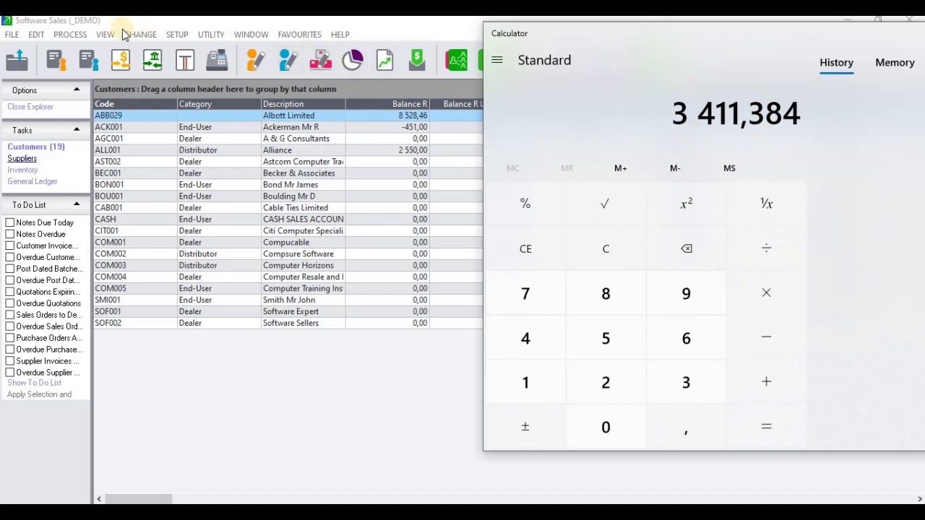
Open journal processing and choose the customer entry type 11 - Sales Credits
click(69, 36)
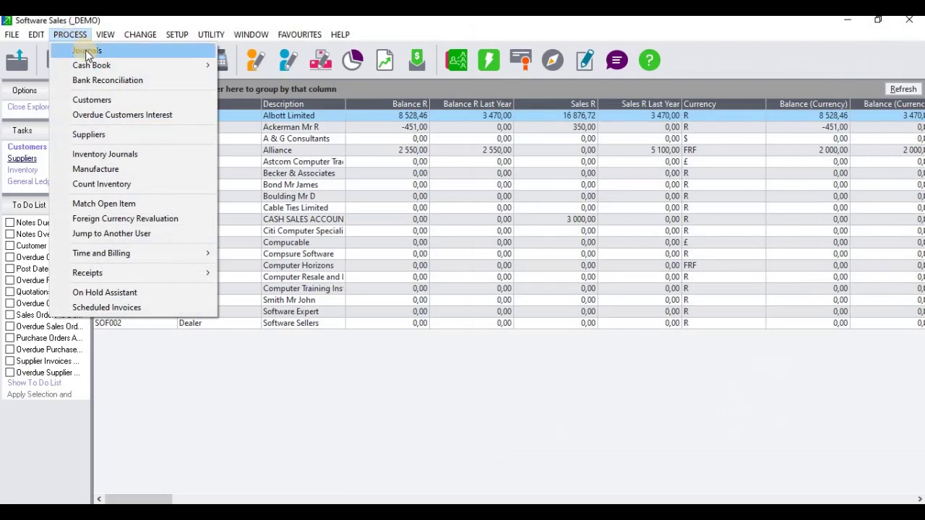
click(85, 50)
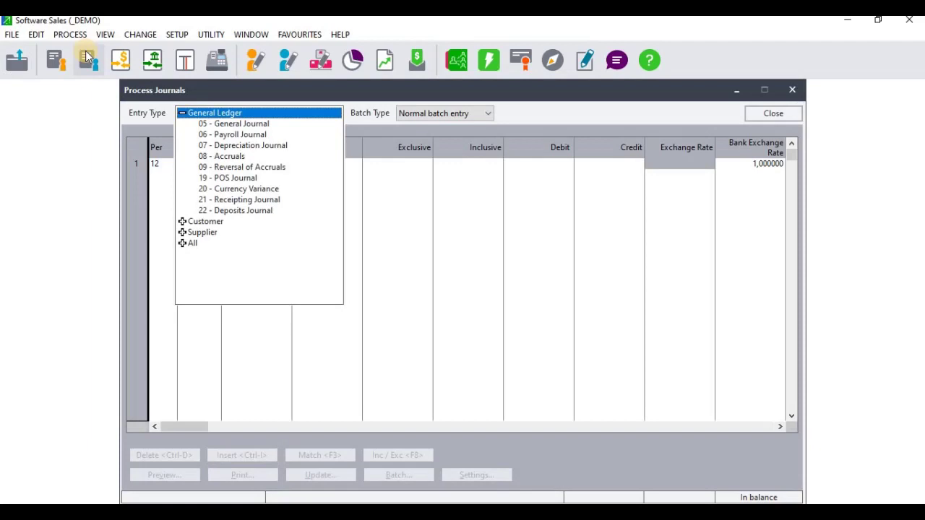
click(183, 222)
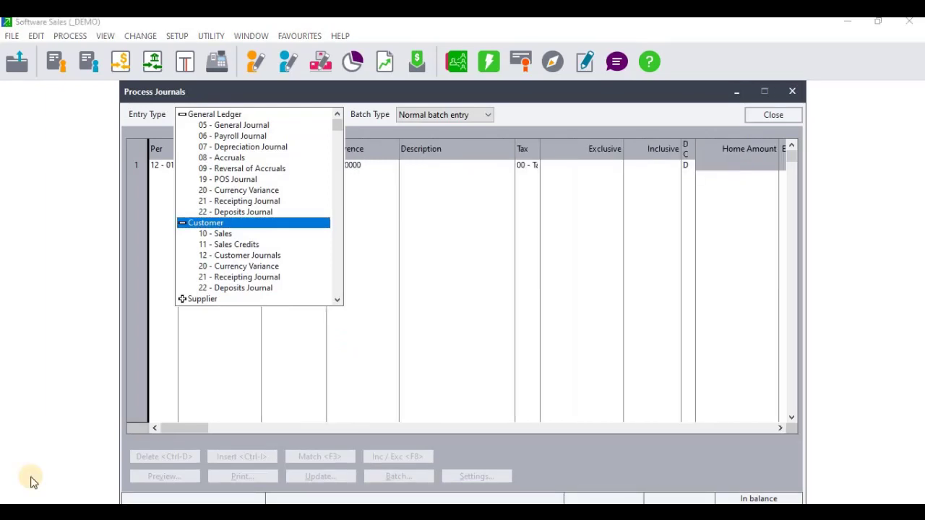
click(226, 244)
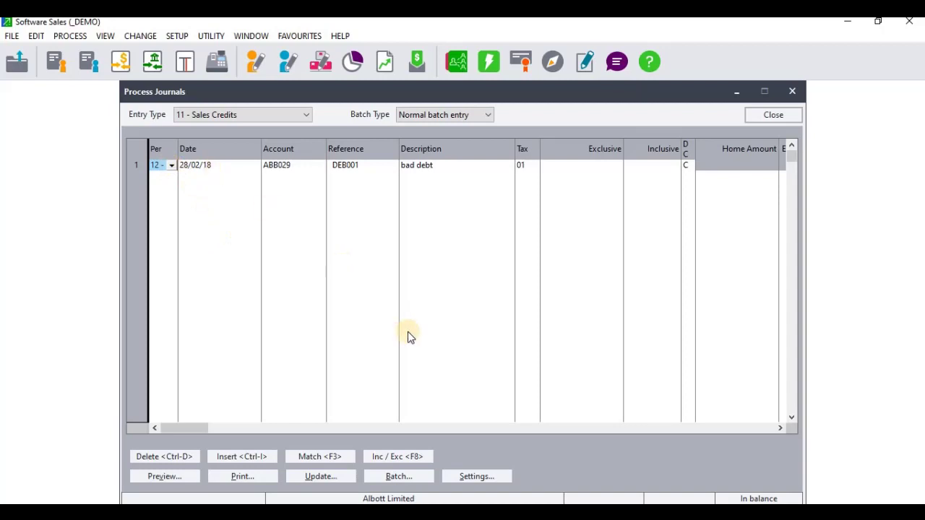
Recheck the tutorial question in PowerPoint, and select Albott Limited as the customer account on the journal line dated 28/02/18
key(alt+Tab)
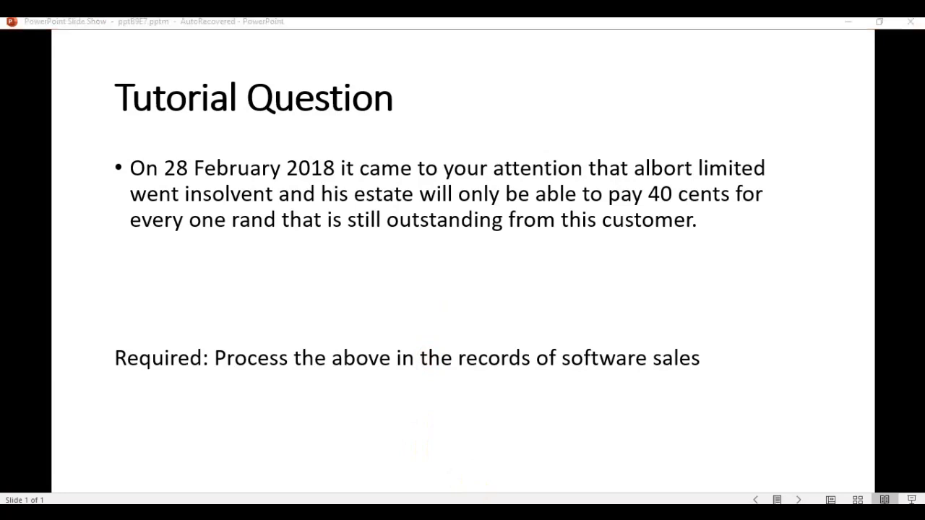
click(479, 513)
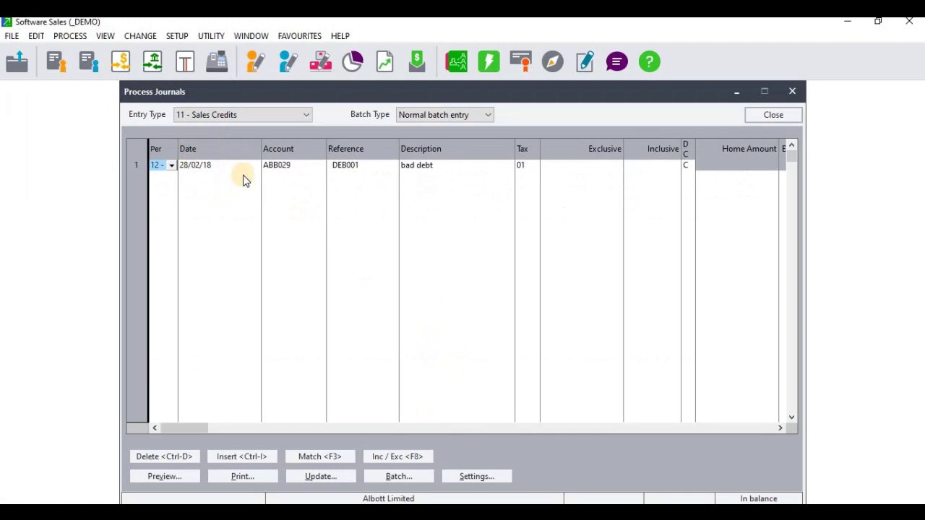
key(Tab)
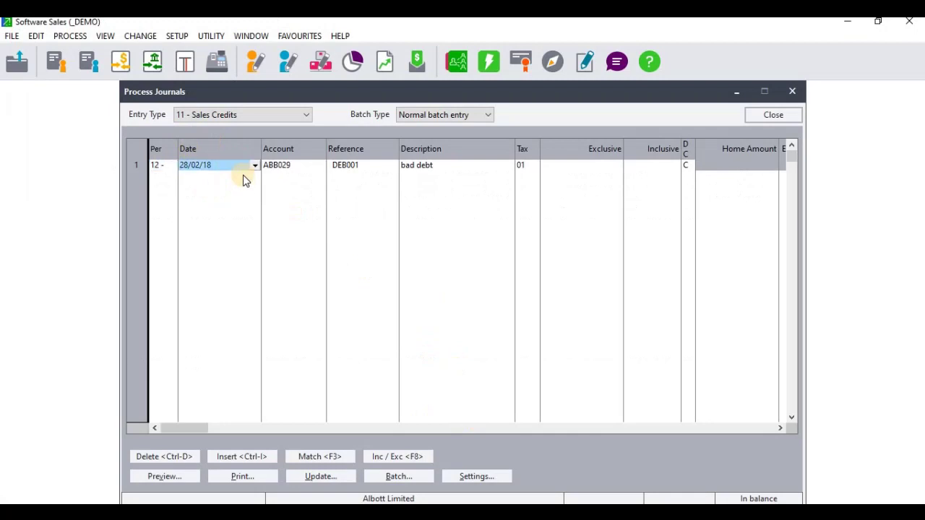
key(Tab)
key(Tab)
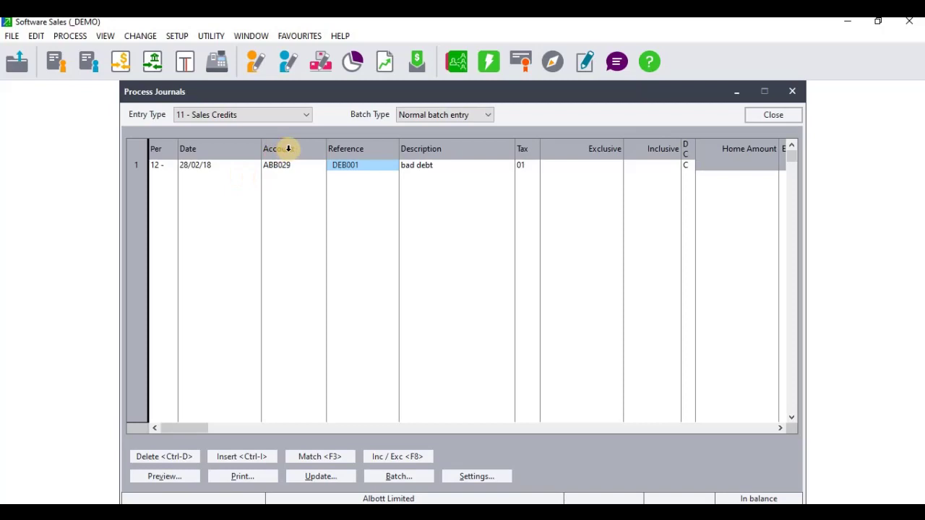
click(307, 167)
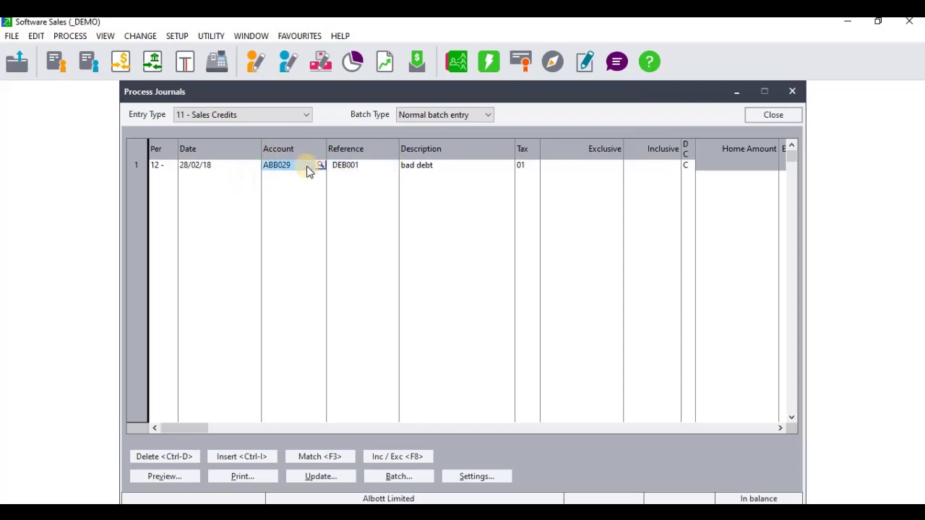
click(315, 168)
click(320, 165)
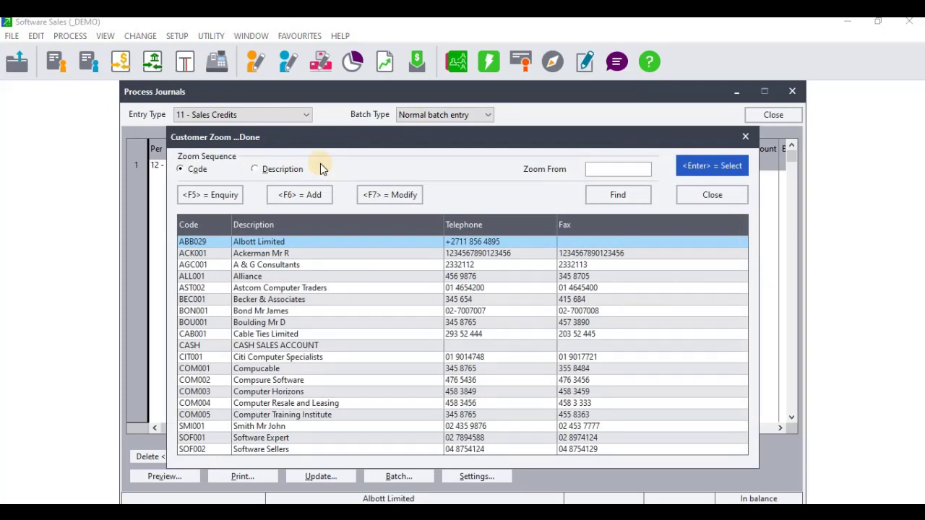
key(Return)
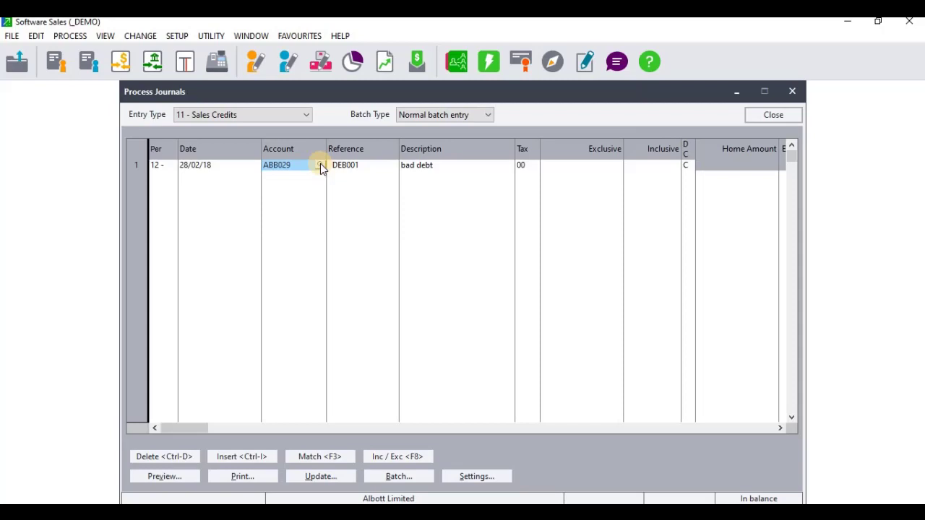
Keep the line's reference and its description "bad debt", and set the tax type to 04 - Bad debts (14,00%)
key(Tab)
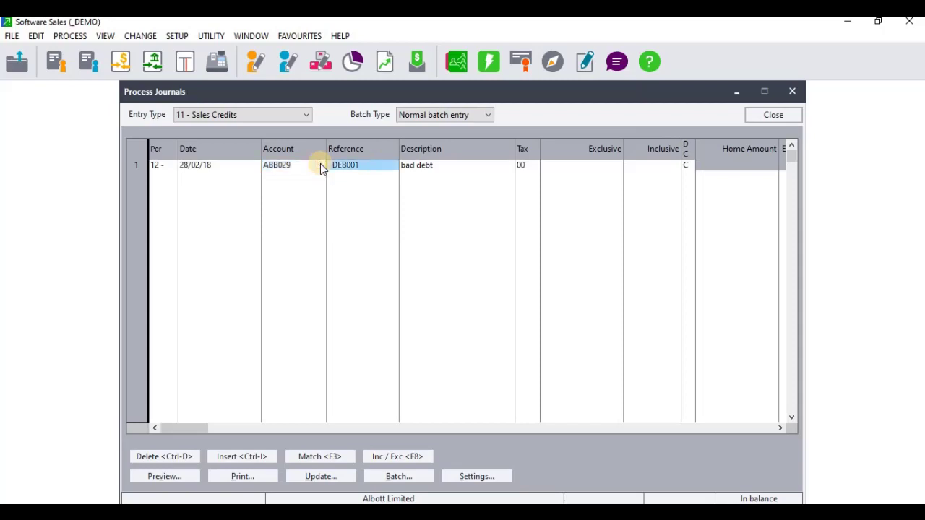
key(Tab)
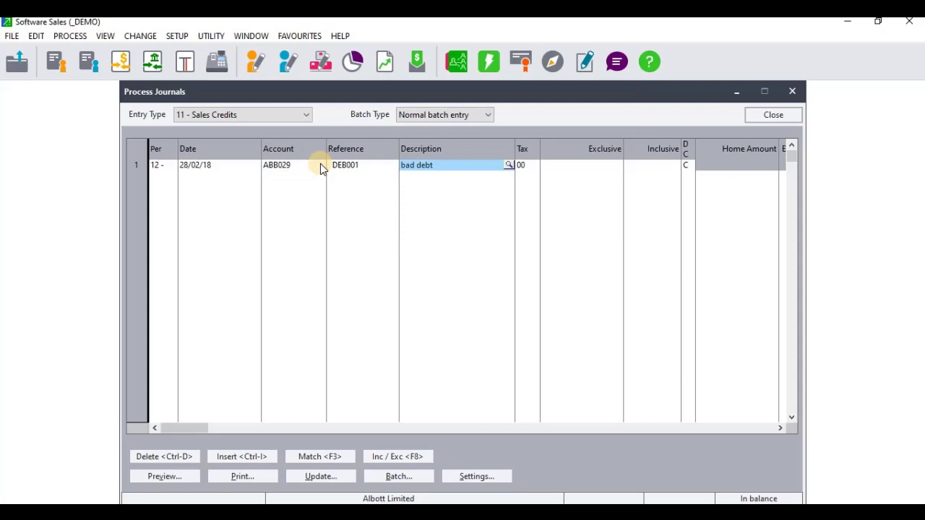
key(Tab)
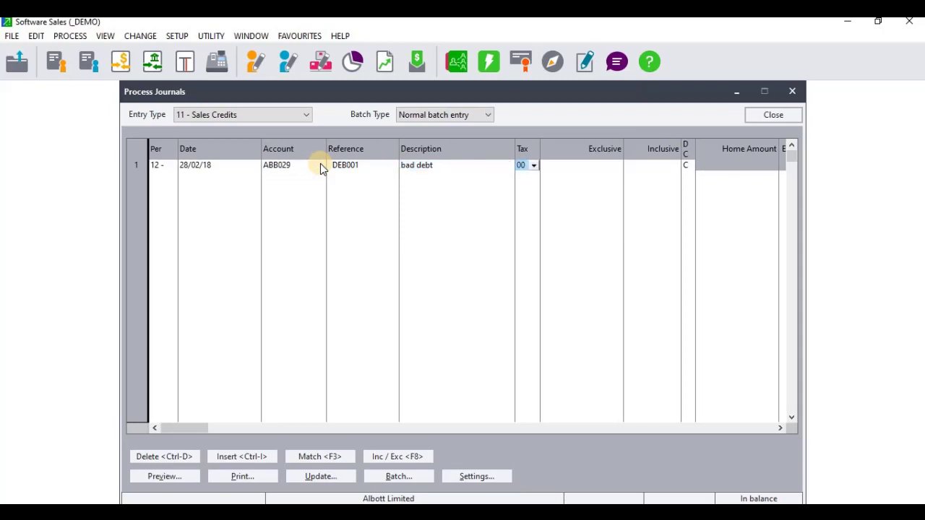
click(535, 168)
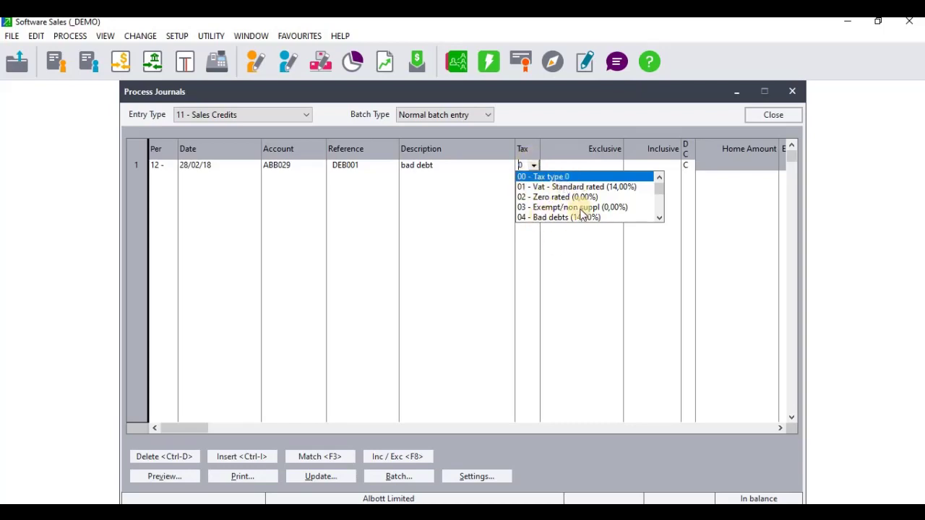
click(546, 219)
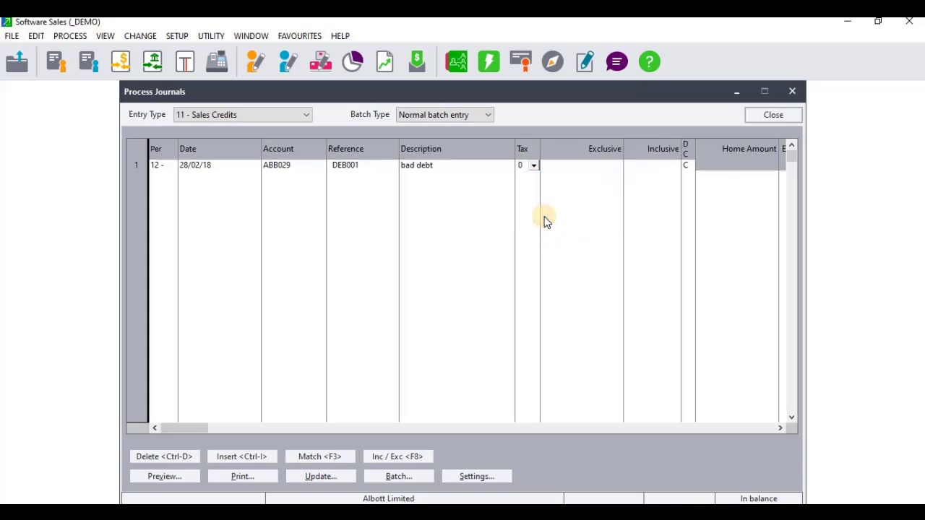
text(4)
key(Tab)
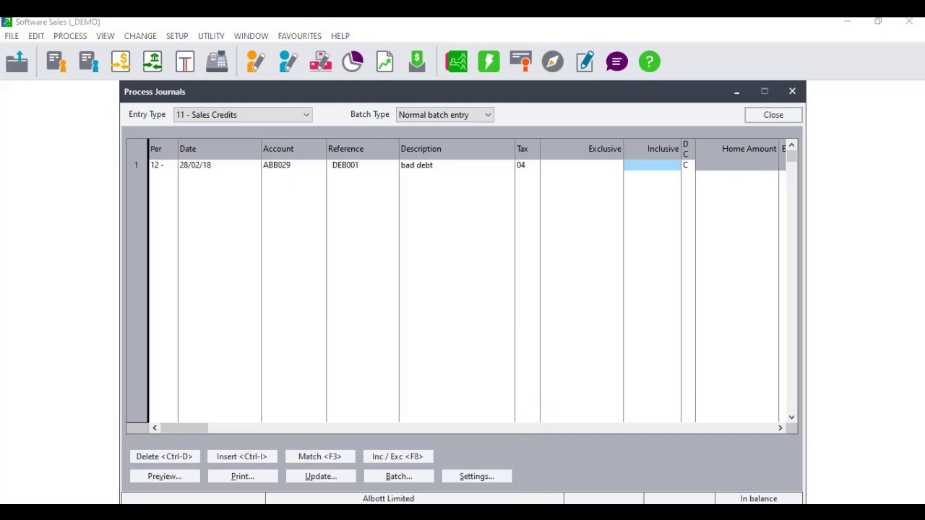
Consult the calculated amount in Calculator and enter 3411,38 as the inclusive amount on the Albott Limited bad debt line
click(527, 502)
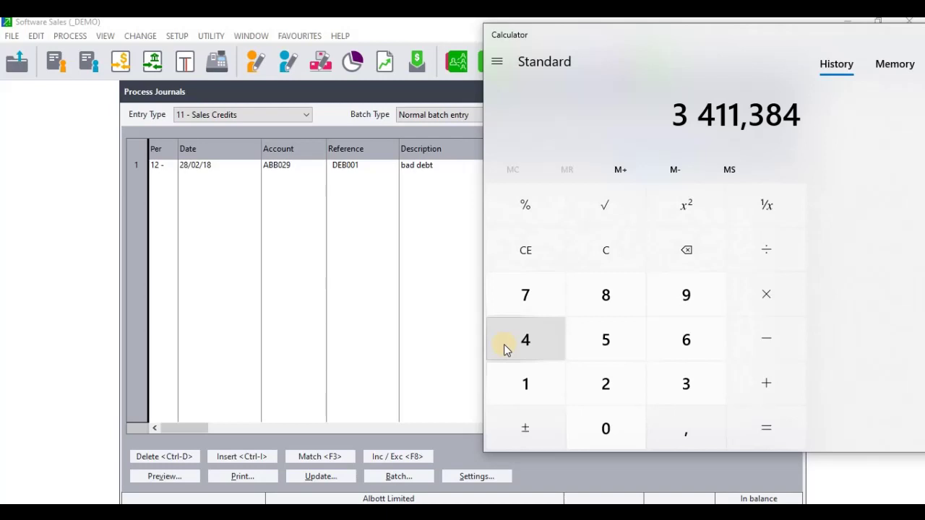
click(462, 296)
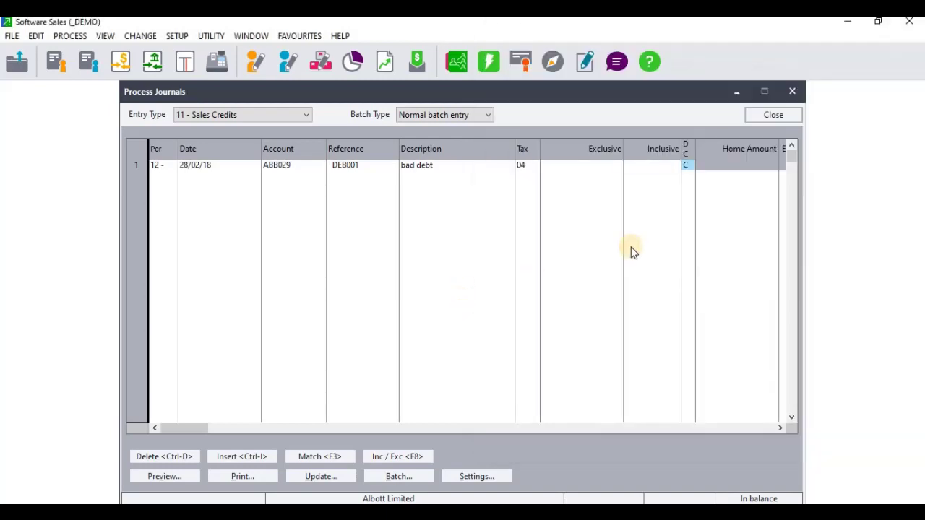
click(663, 164)
text(34)
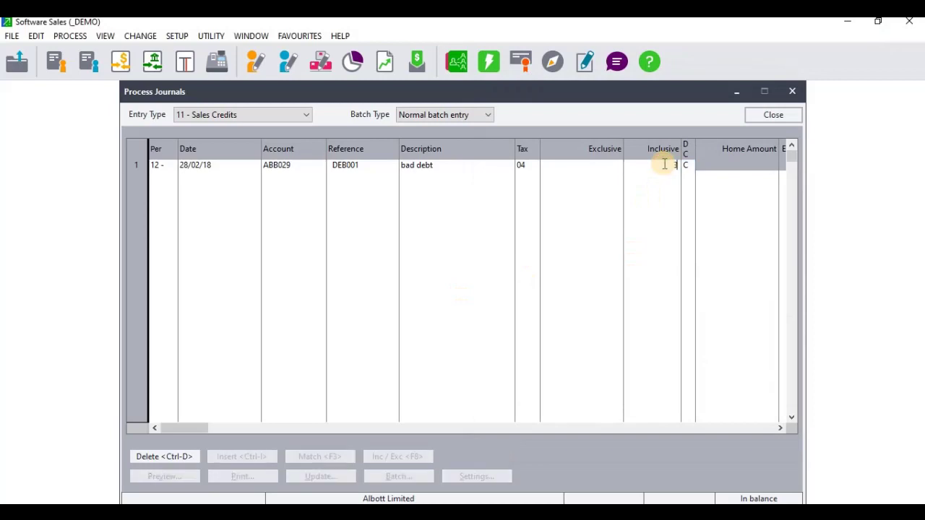
text(11)
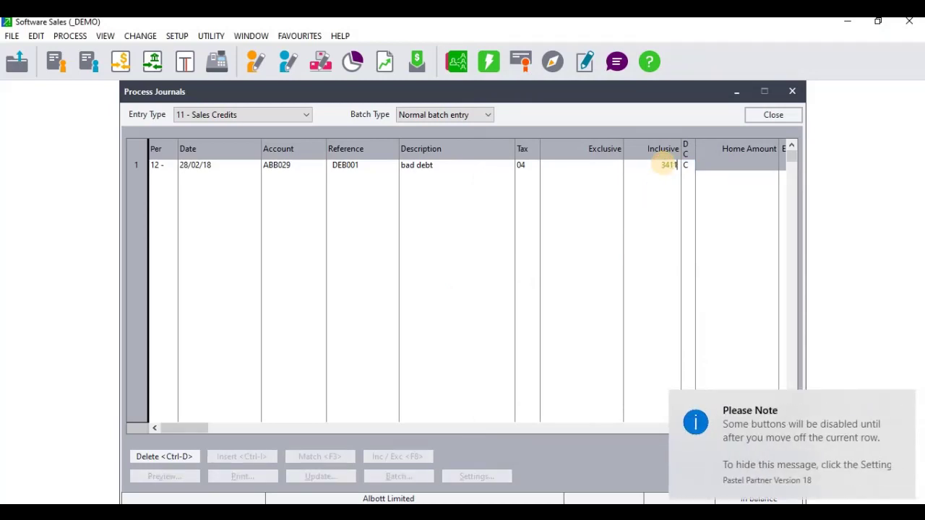
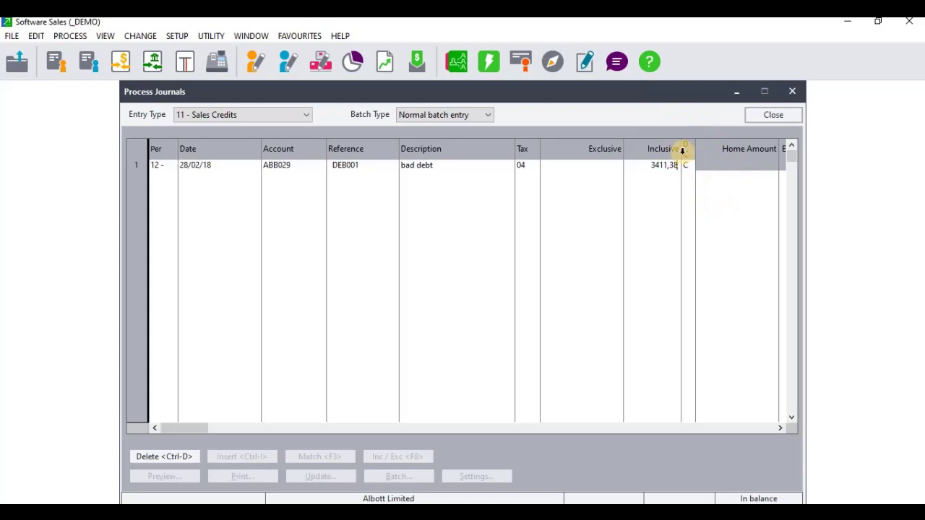
key(Tab)
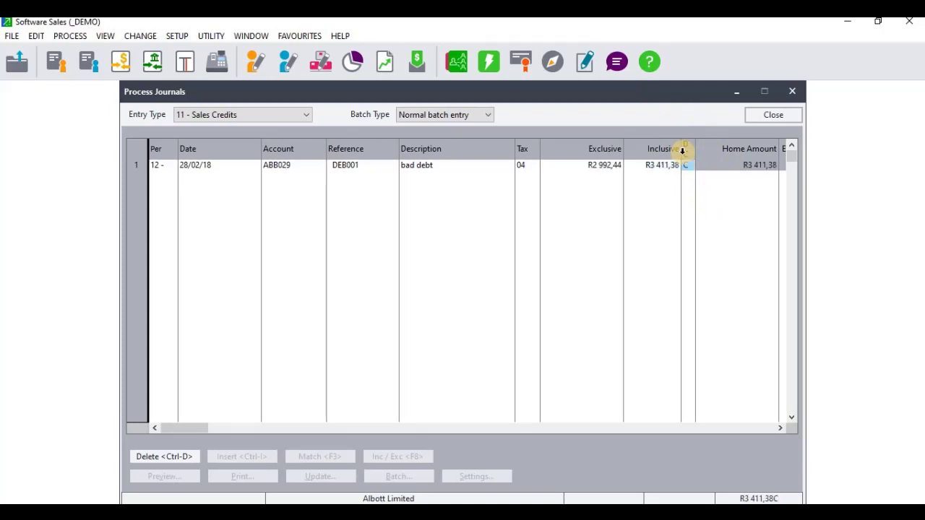
Look up the general ledger accounts by description and set the line's contra account to Bad Debts, 3150/000
key(Tab)
key(Tab)
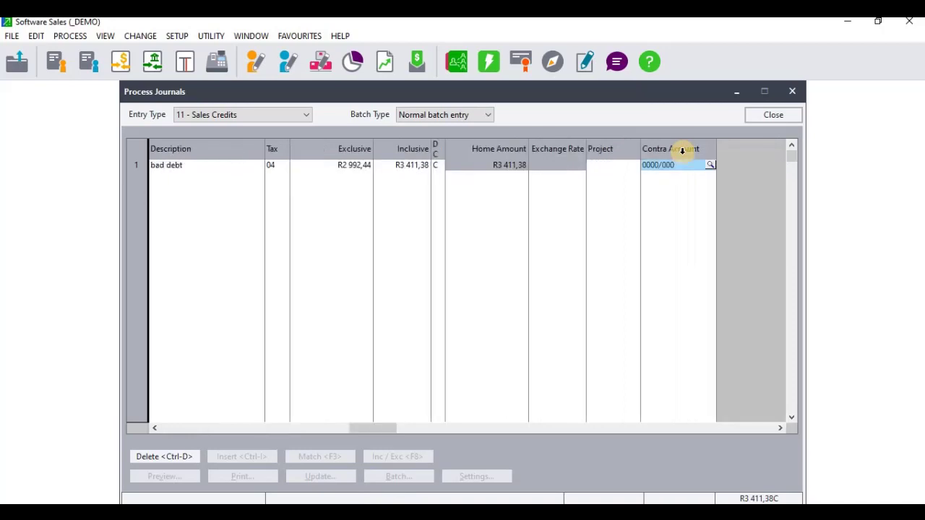
click(708, 153)
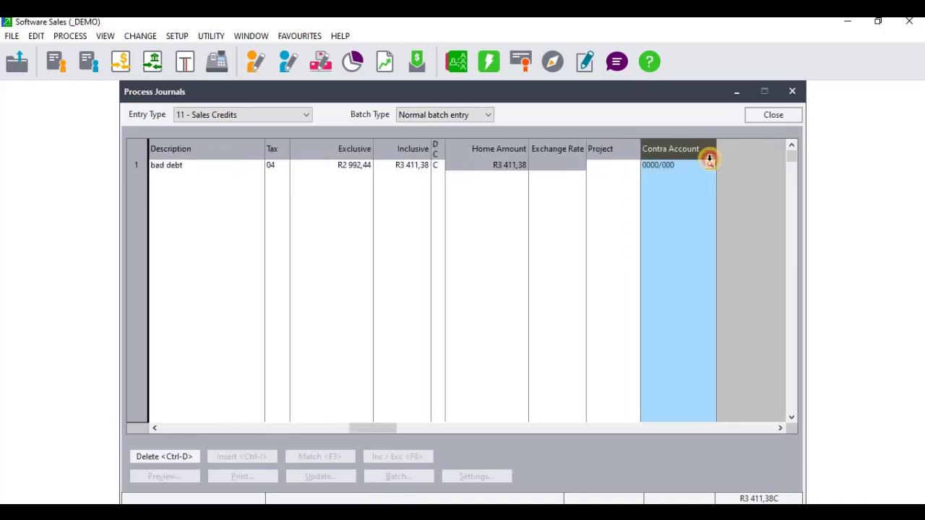
click(710, 163)
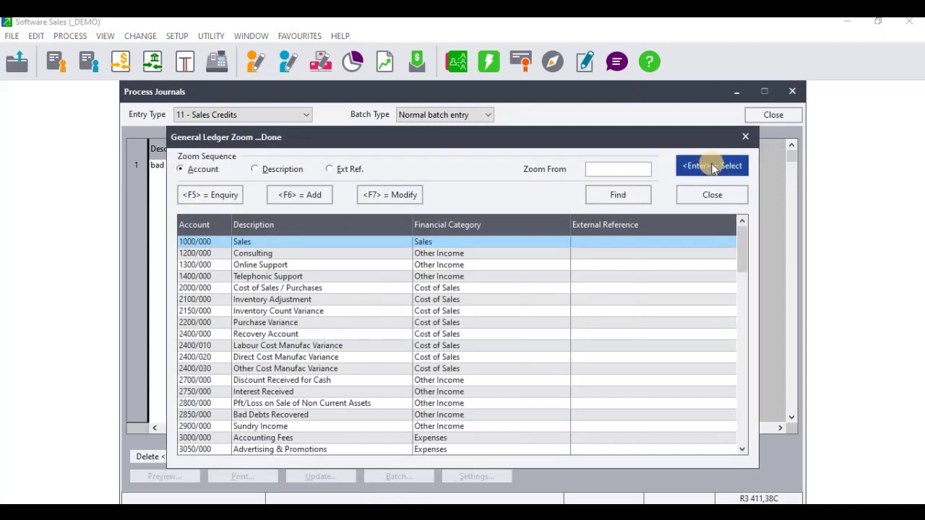
text(BAD)
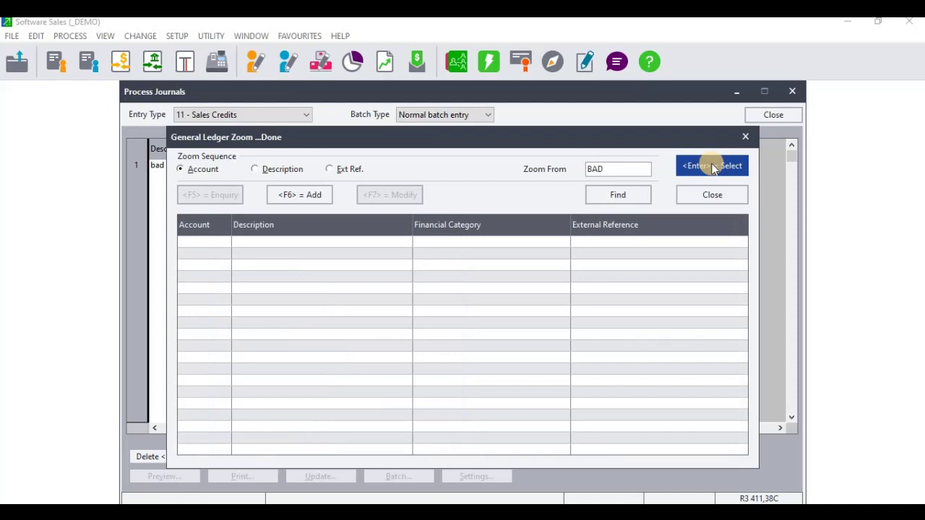
click(256, 170)
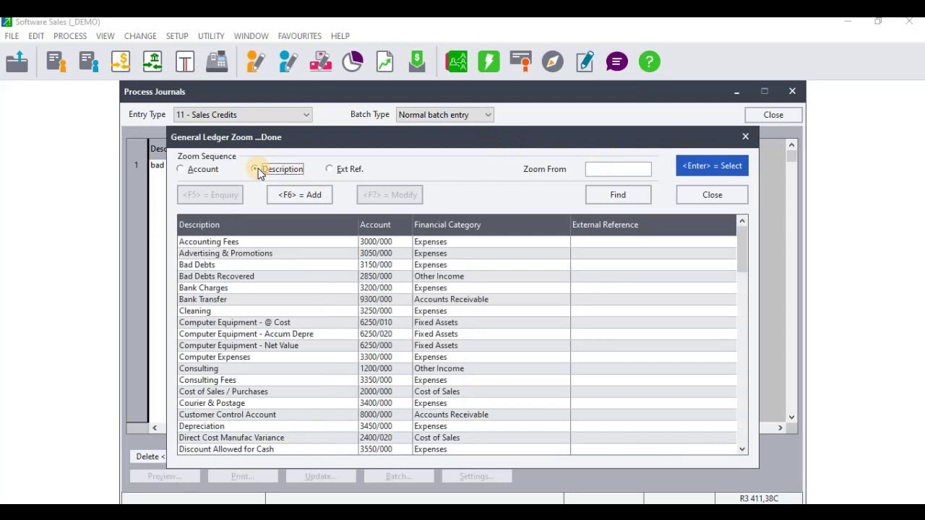
click(243, 264)
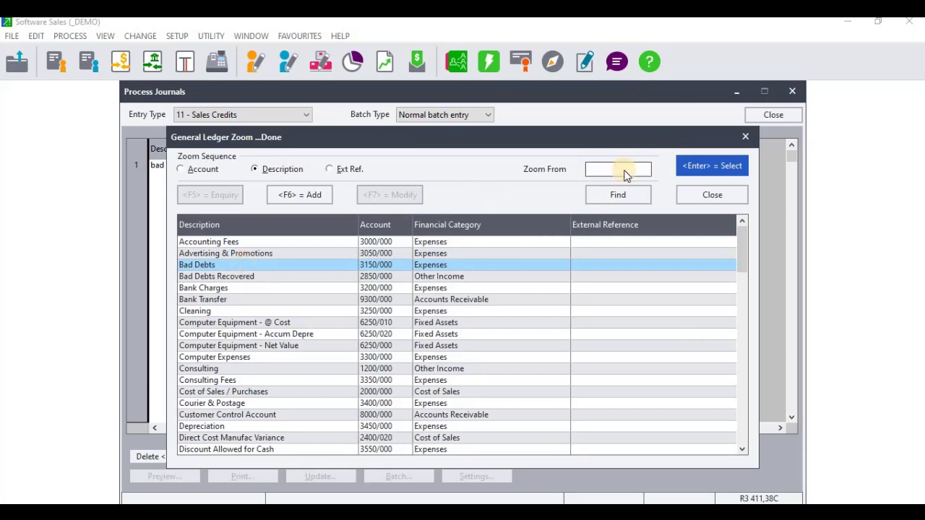
click(683, 167)
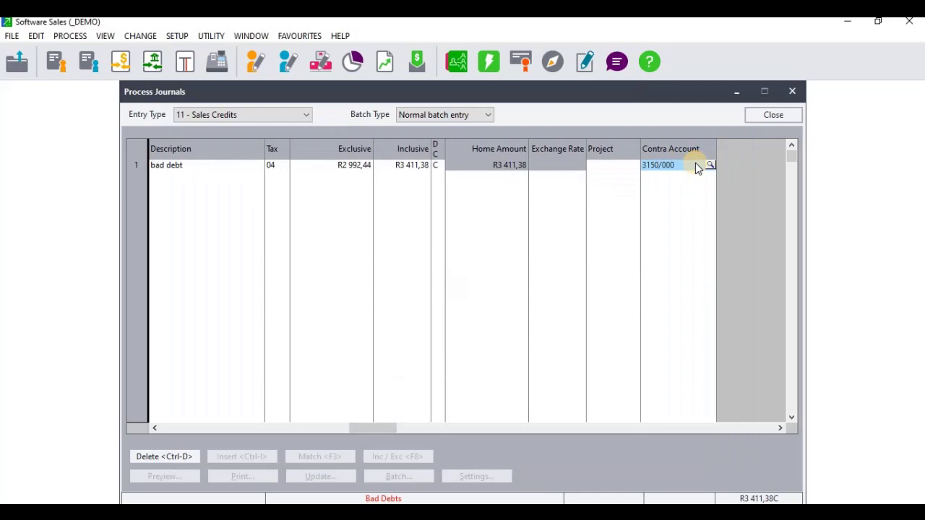
Complete the journal line without matching it to any invoice, choosing to leave the rest as unmatched
key(Return)
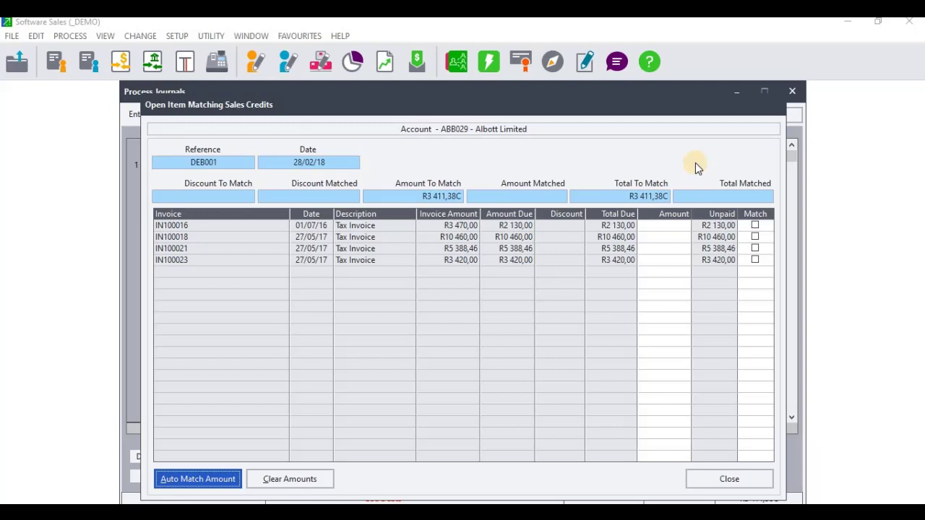
click(732, 478)
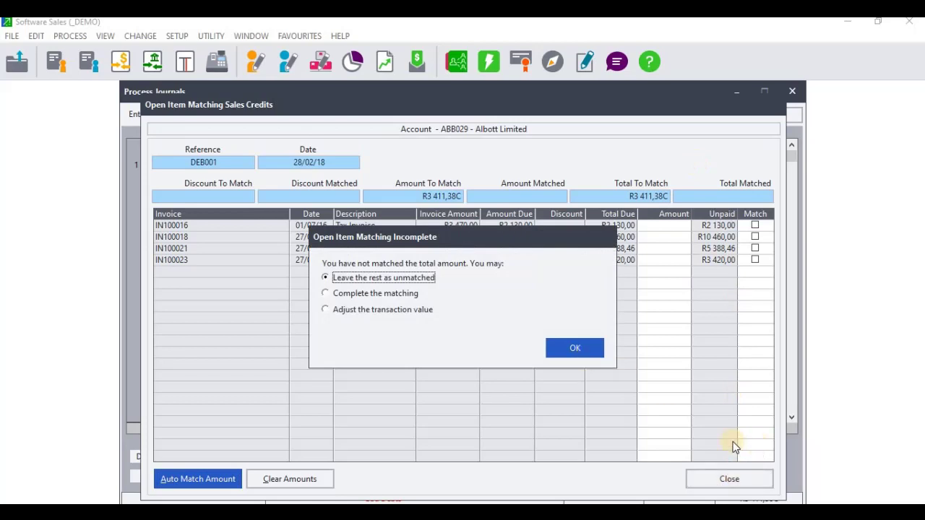
click(578, 348)
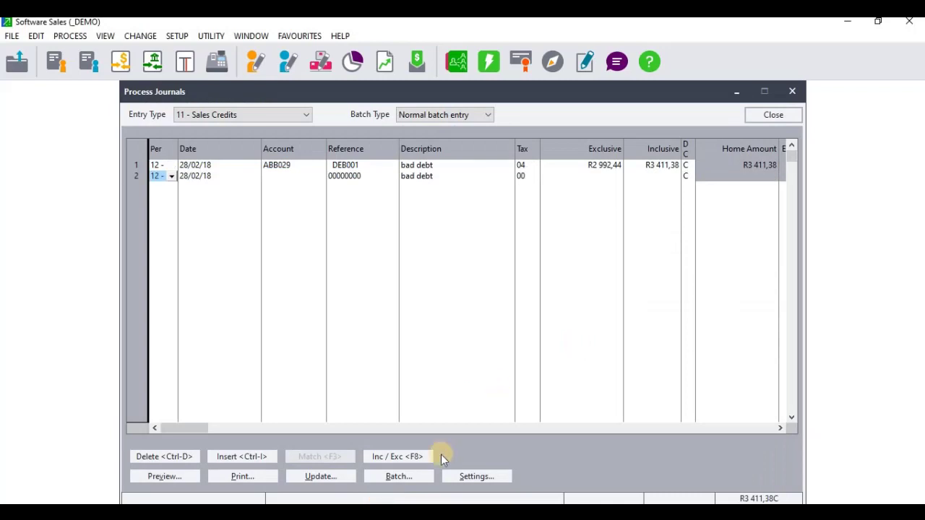
Update only the current Sales Credits journal batch and confirm the posting
click(386, 478)
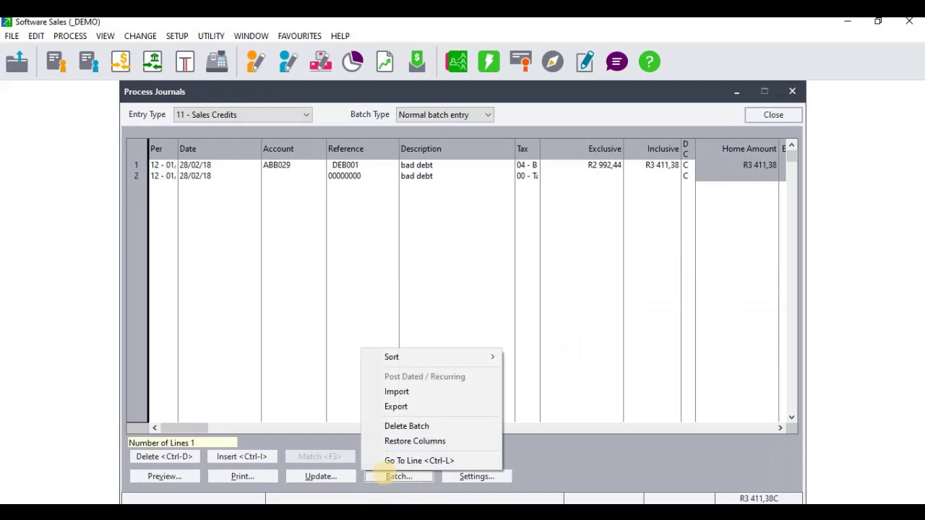
click(328, 481)
click(328, 481)
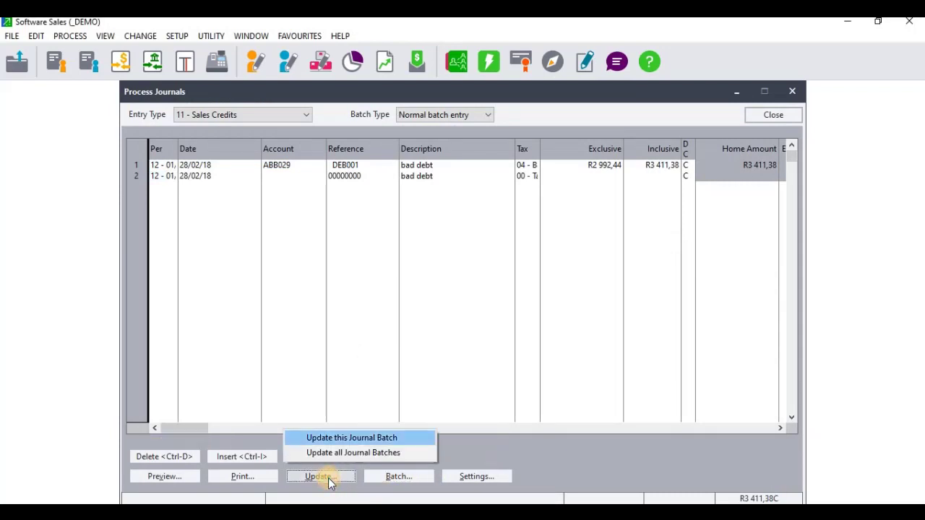
click(336, 437)
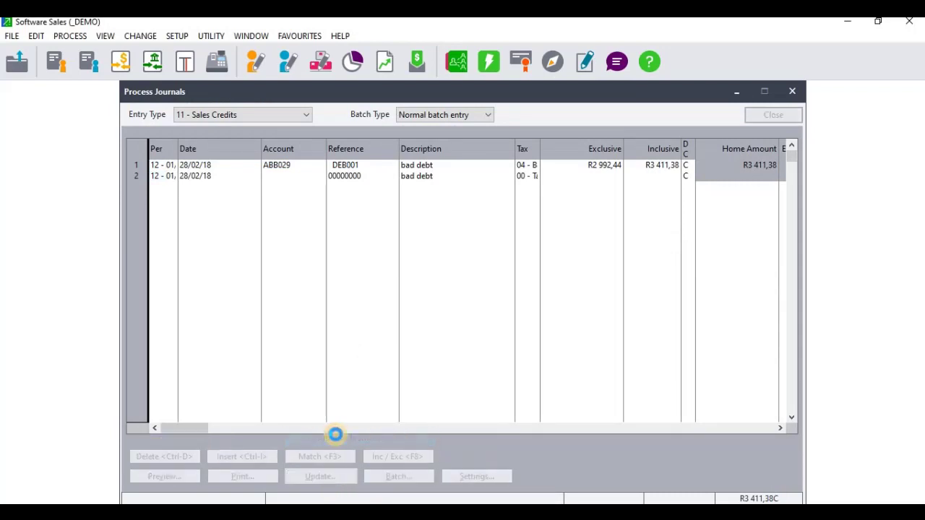
click(571, 283)
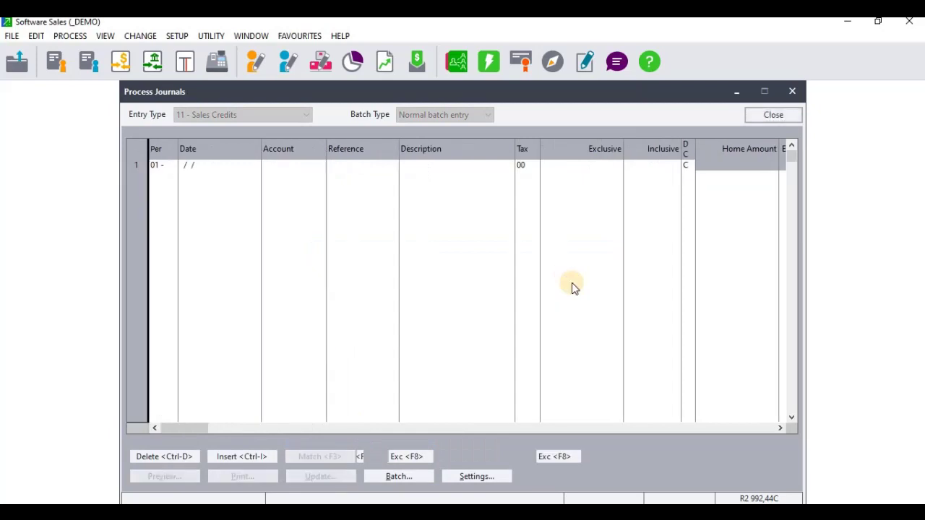
Close journal processing and check the balances of customer Albott Limited and general ledger account Bad Debts in the explorer
click(761, 115)
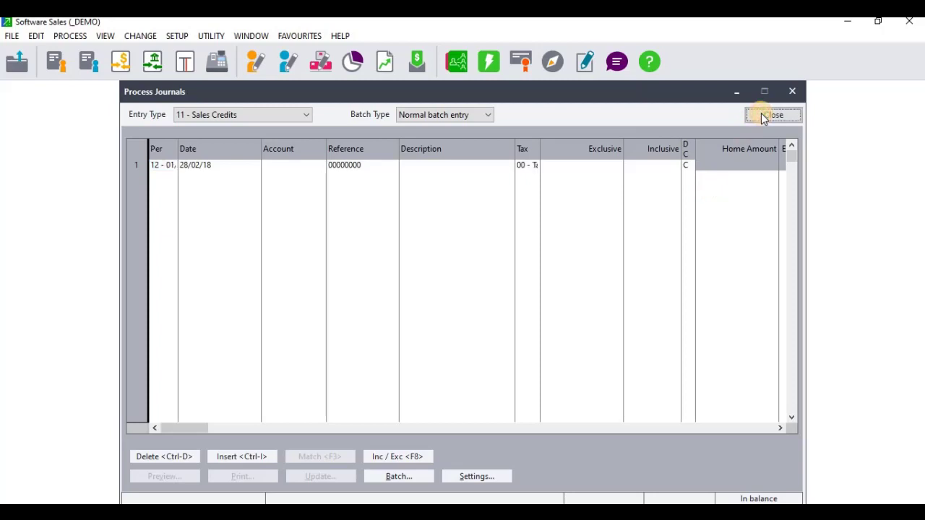
click(554, 63)
click(568, 86)
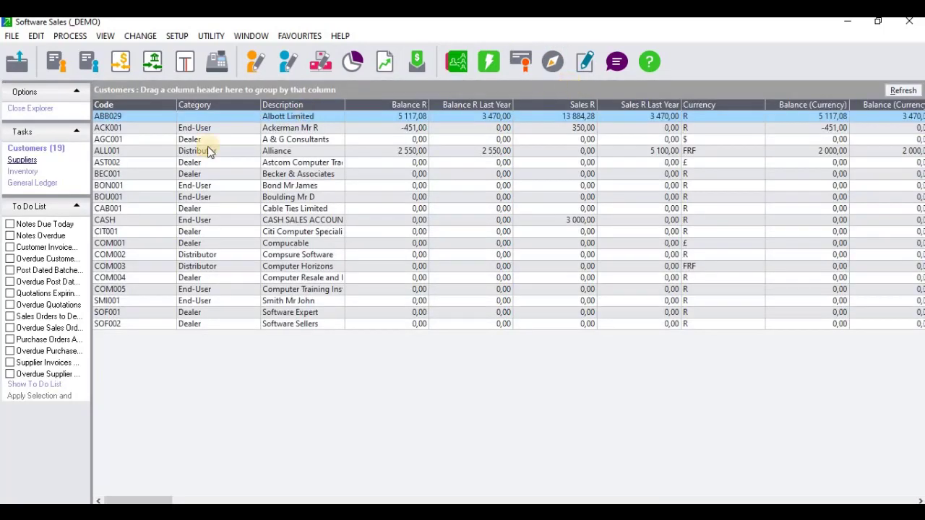
click(43, 154)
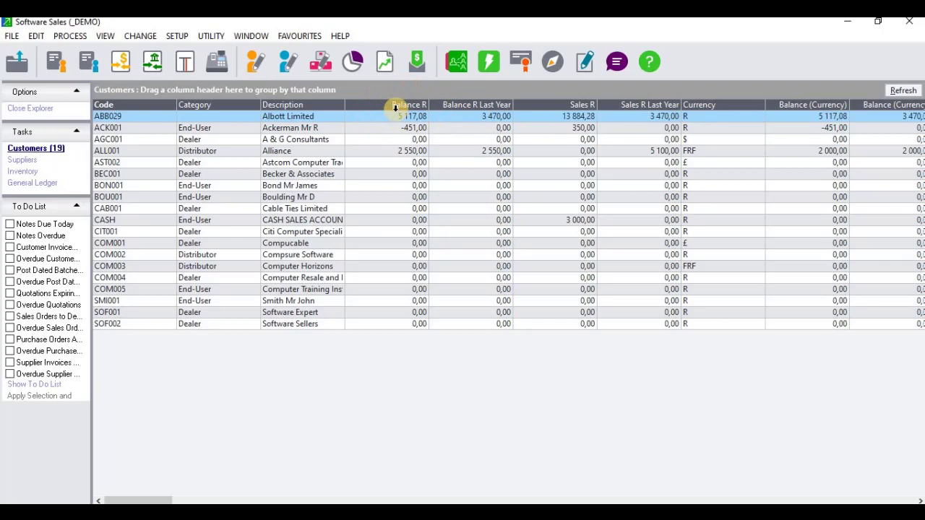
click(45, 186)
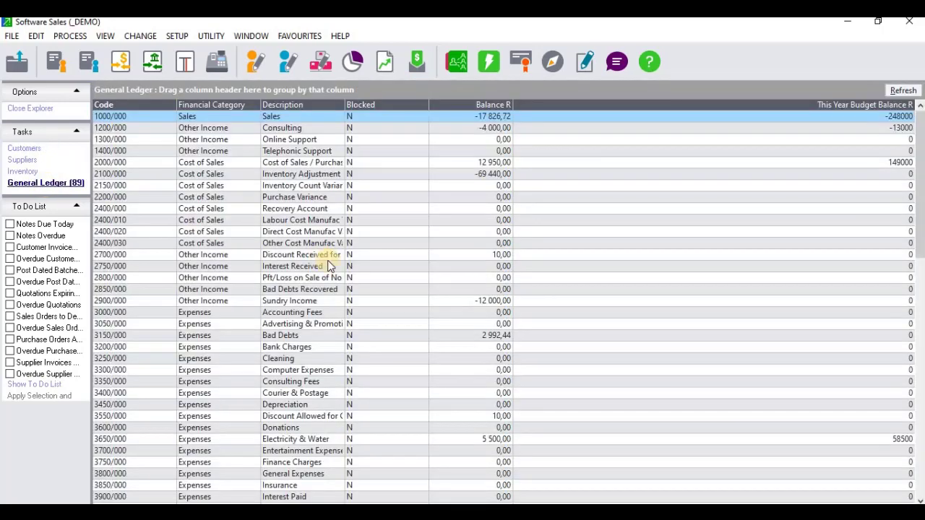
click(306, 336)
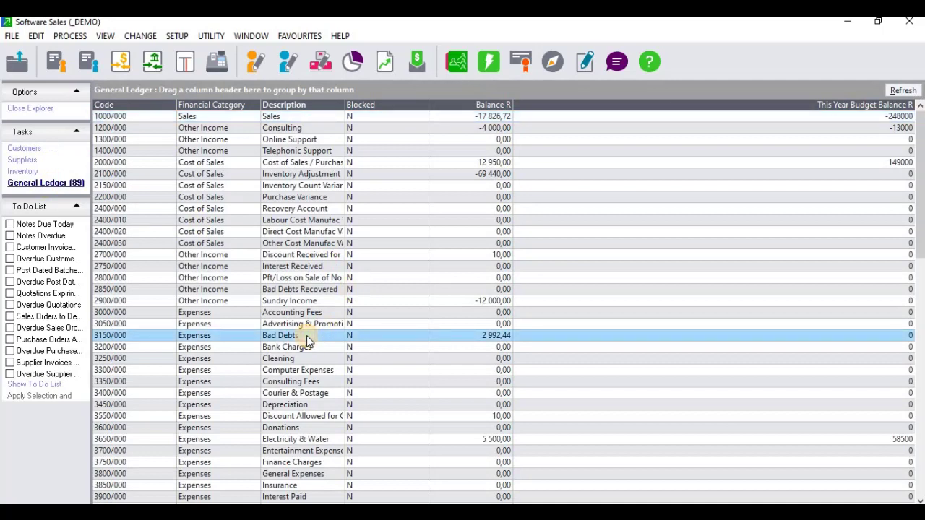